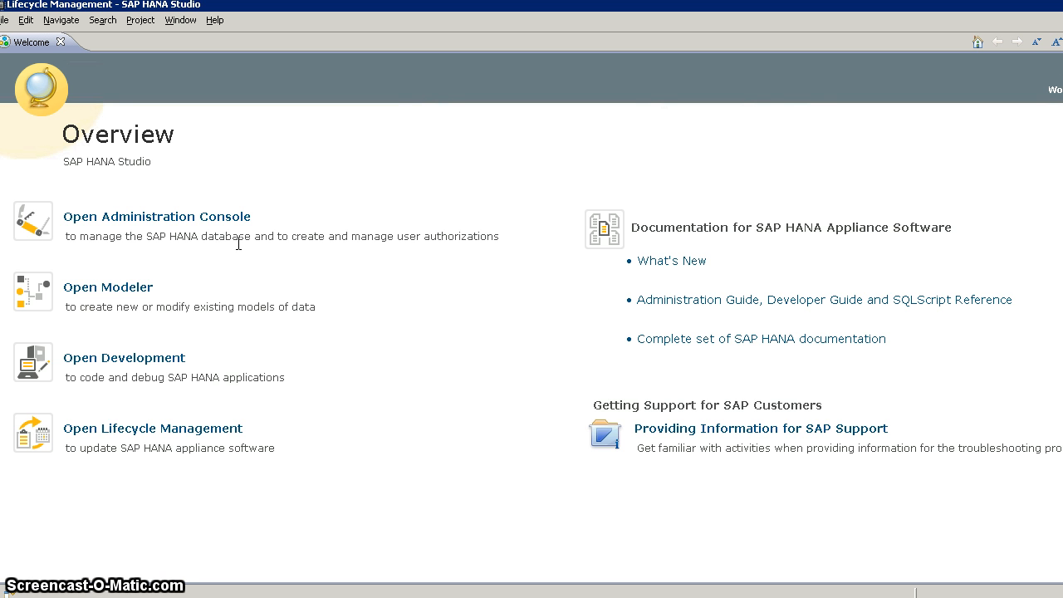
- Open the Modeler perspective and close the Cheat Sheets view after expanding its Adding New Systems and Folders topic
click(164, 282)
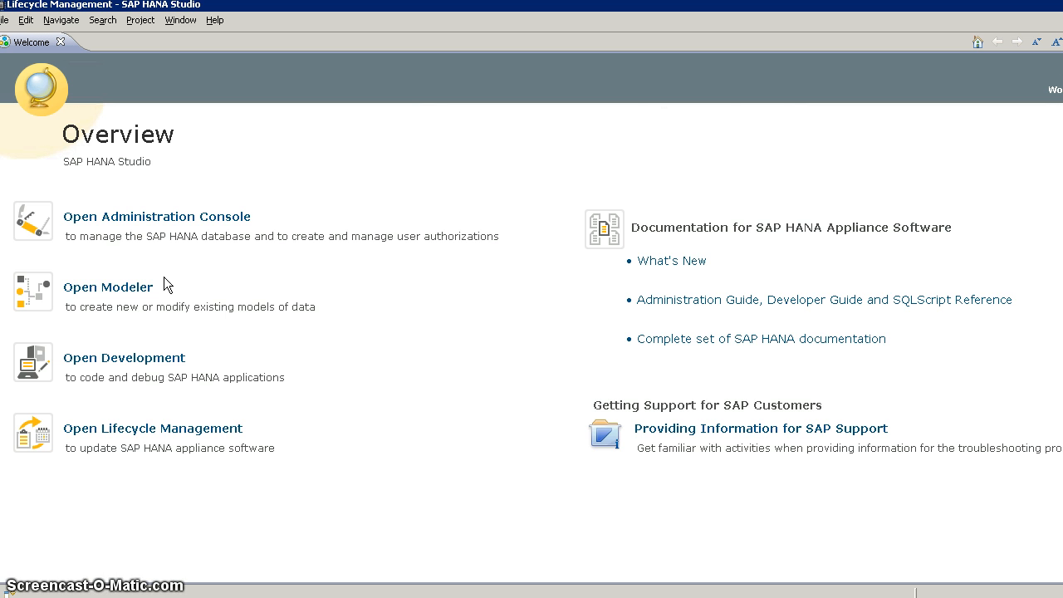
click(129, 297)
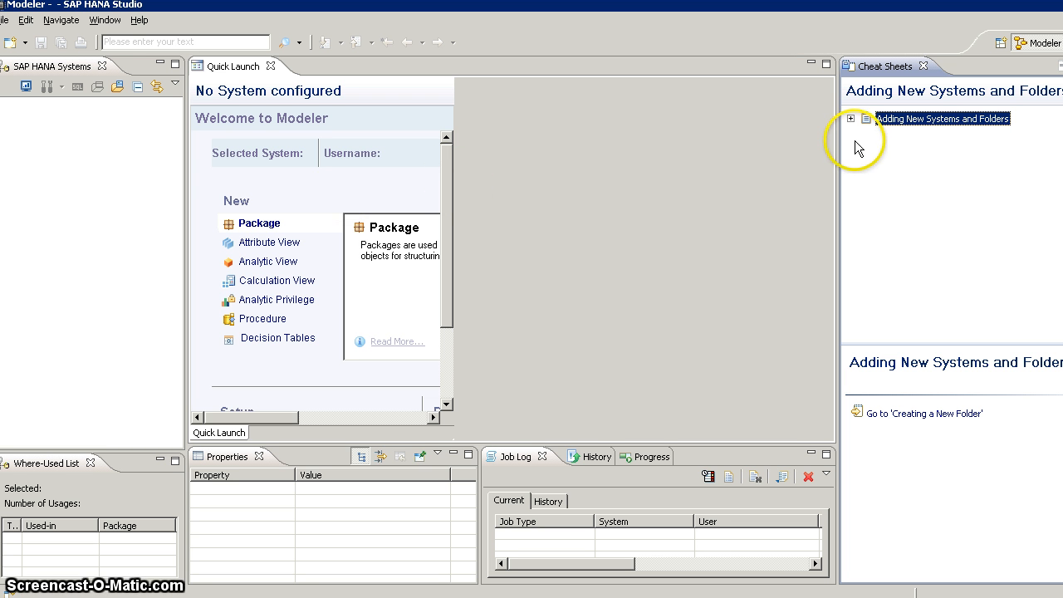
right_click(72, 174)
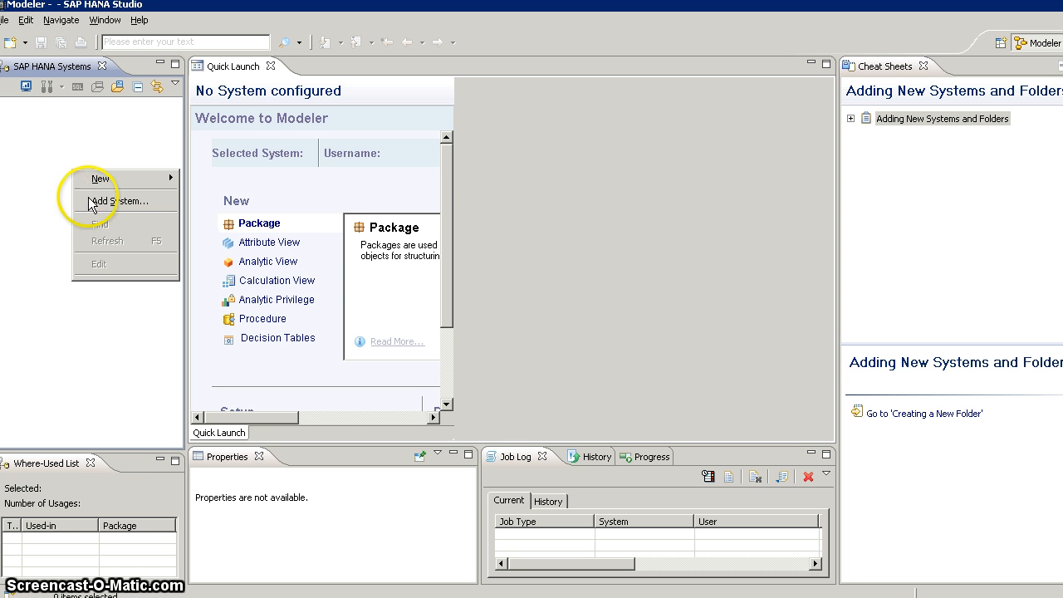
click(78, 318)
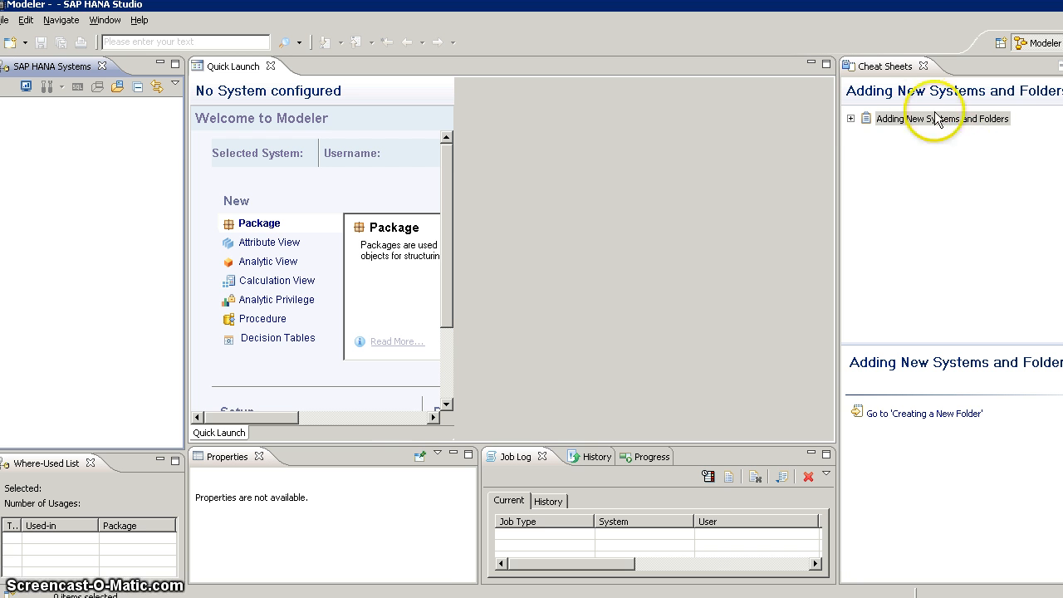
click(851, 119)
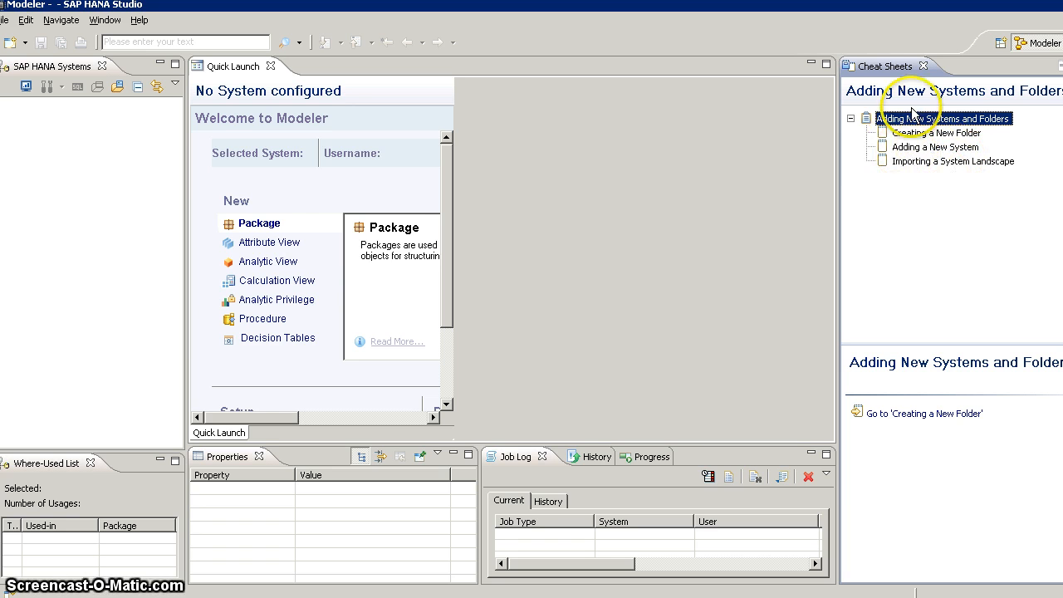
click(923, 66)
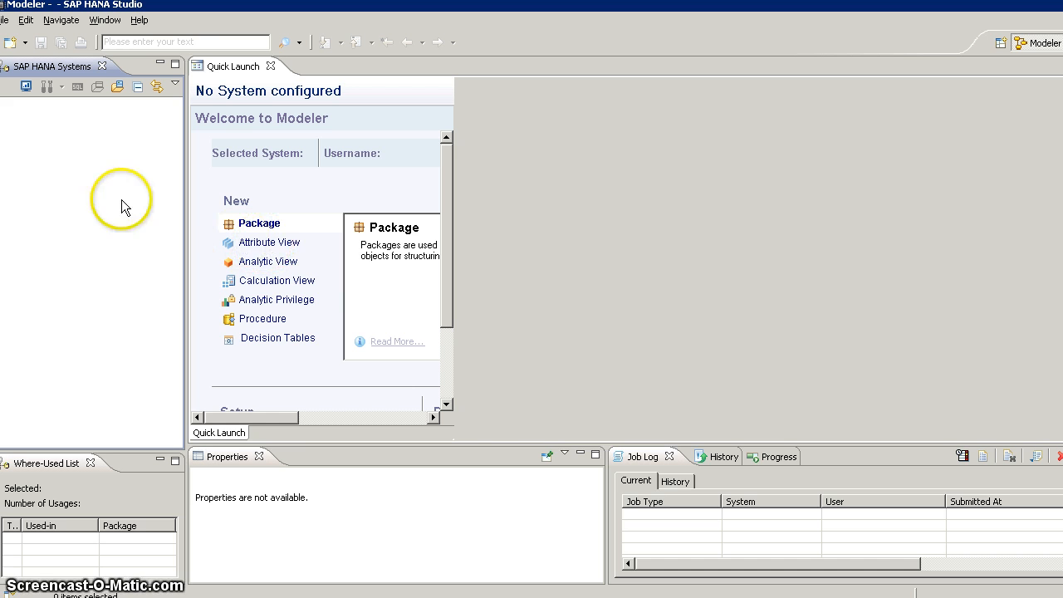
- Start adding a system with hostname saturn, instance number 05 and description HANA_TRAINING, and proceed to its connection properties
right_click(77, 177)
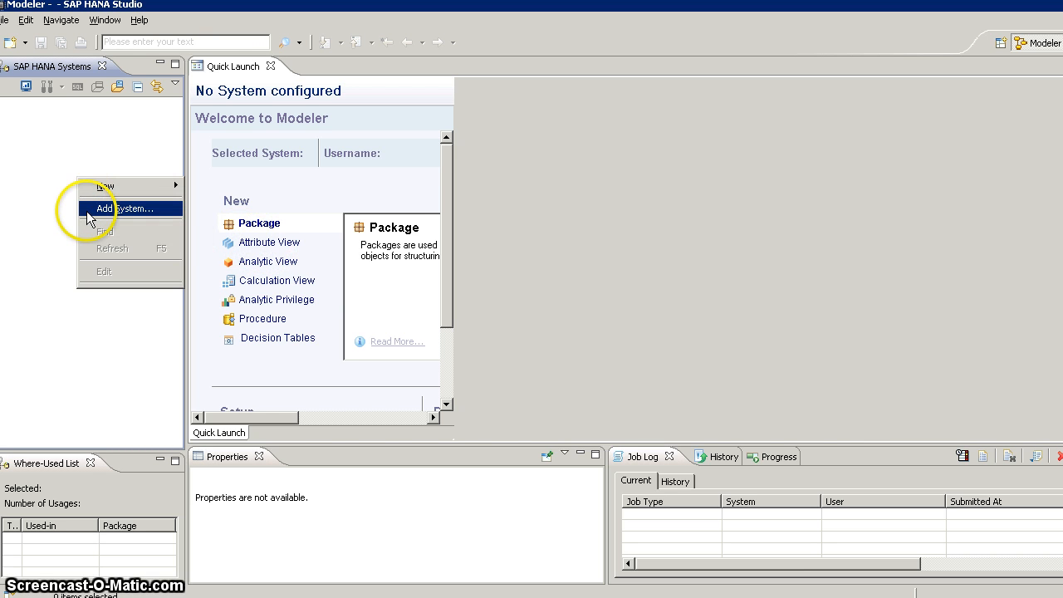
click(46, 124)
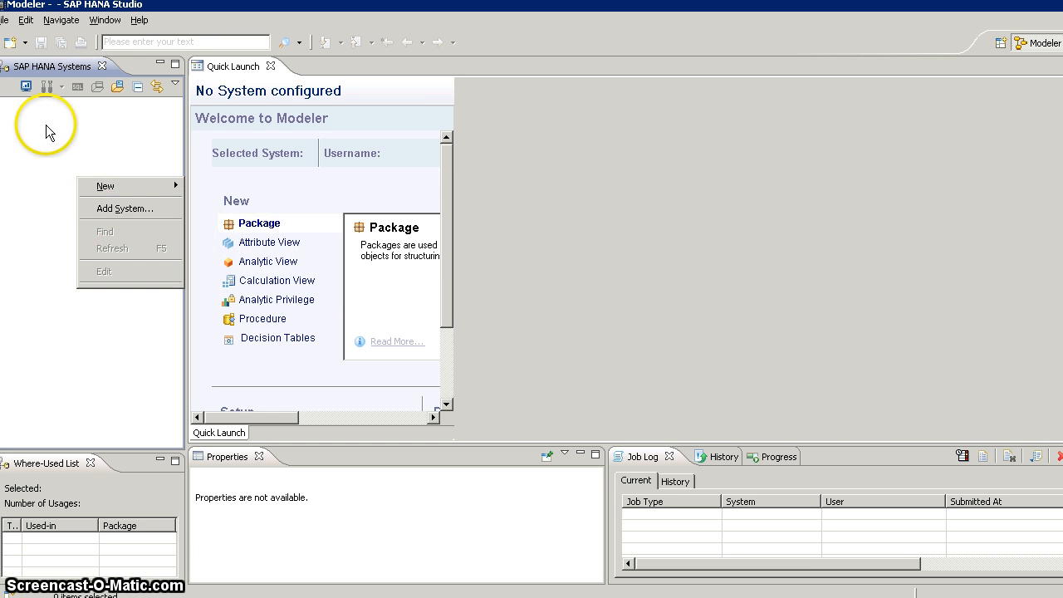
right_click(61, 178)
click(73, 210)
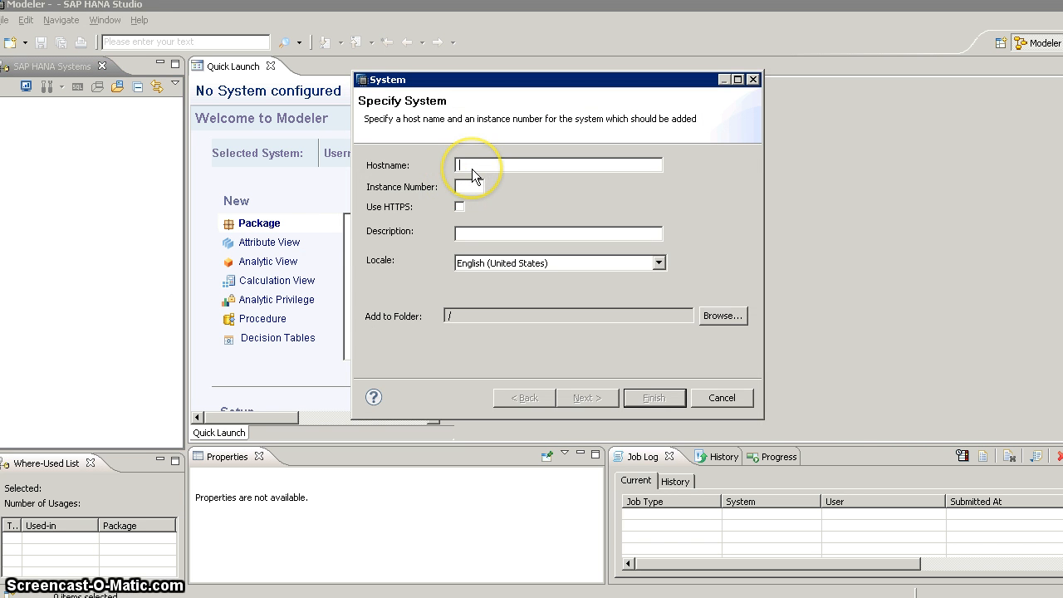
text(saturn)
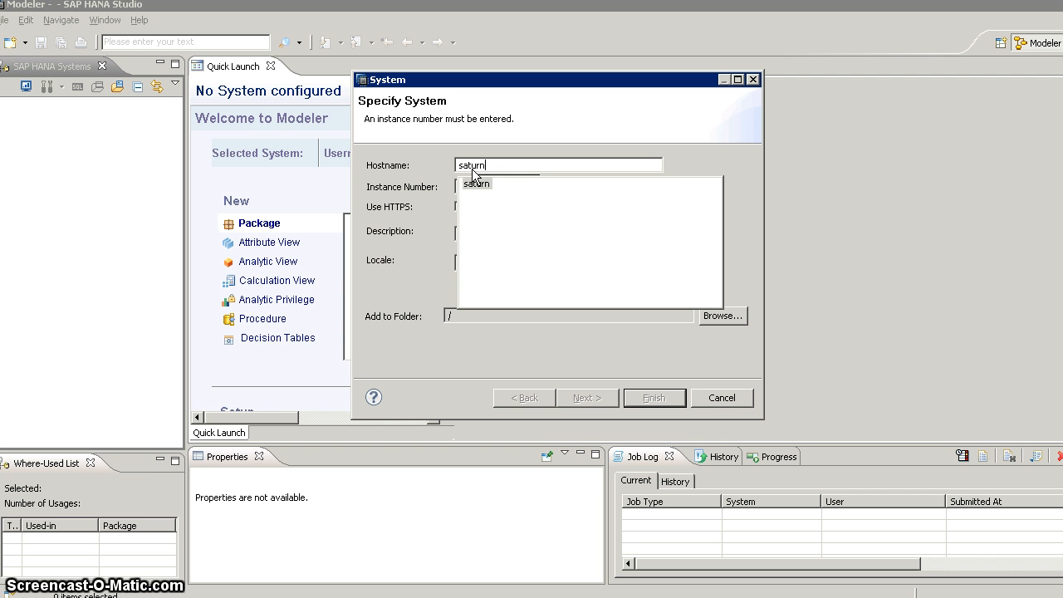
key(Return)
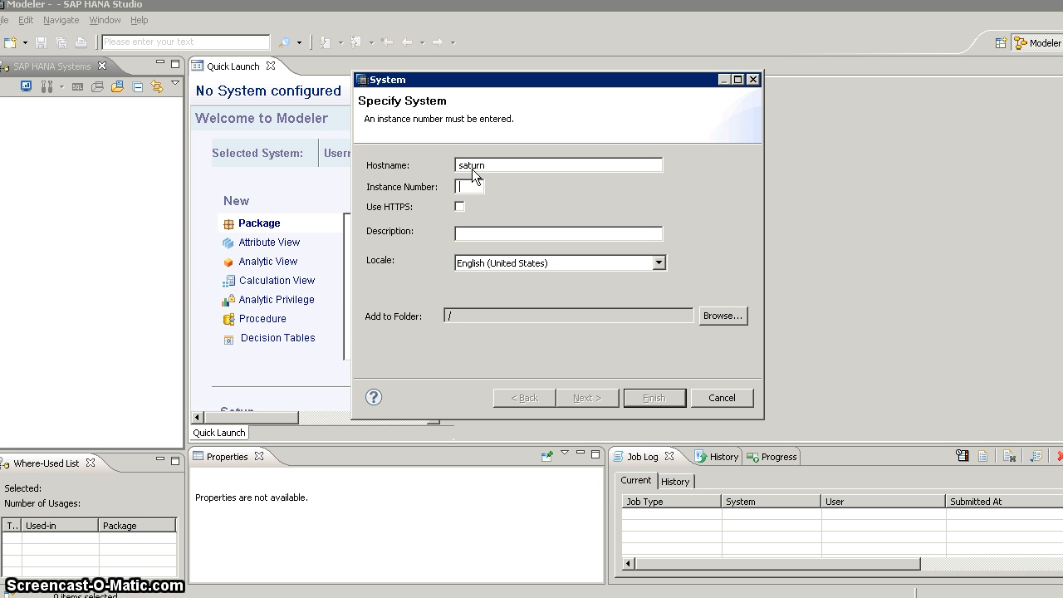
text(05)
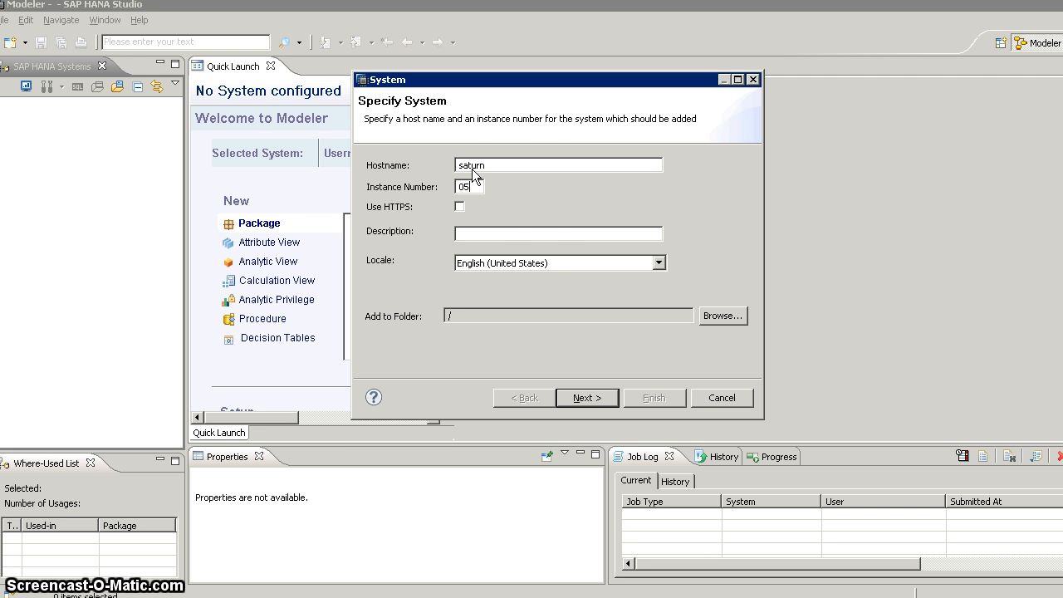
click(538, 235)
text(HANA)
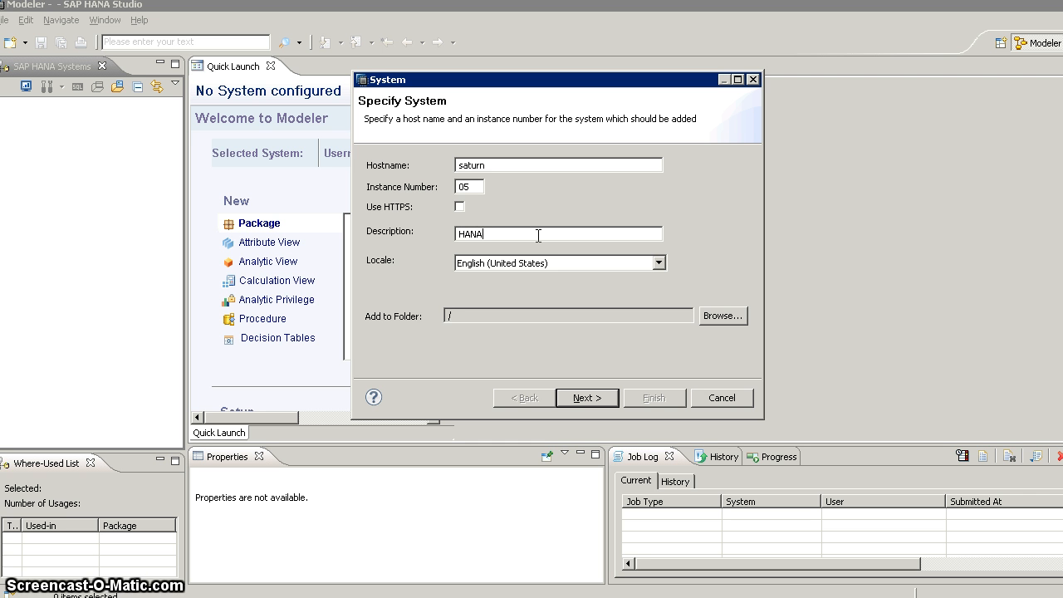
text(_TRAINING)
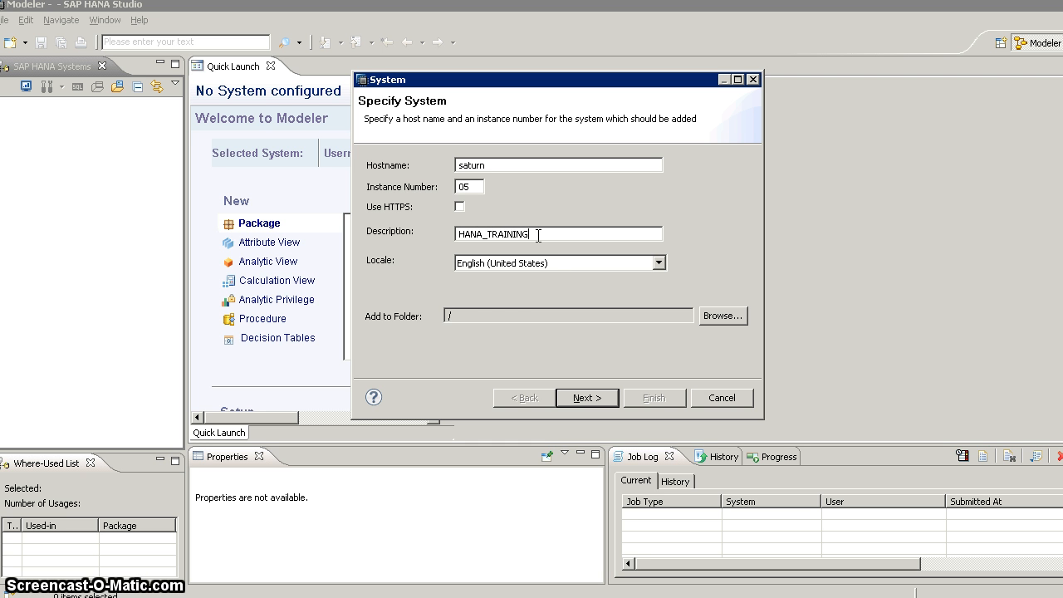
click(598, 400)
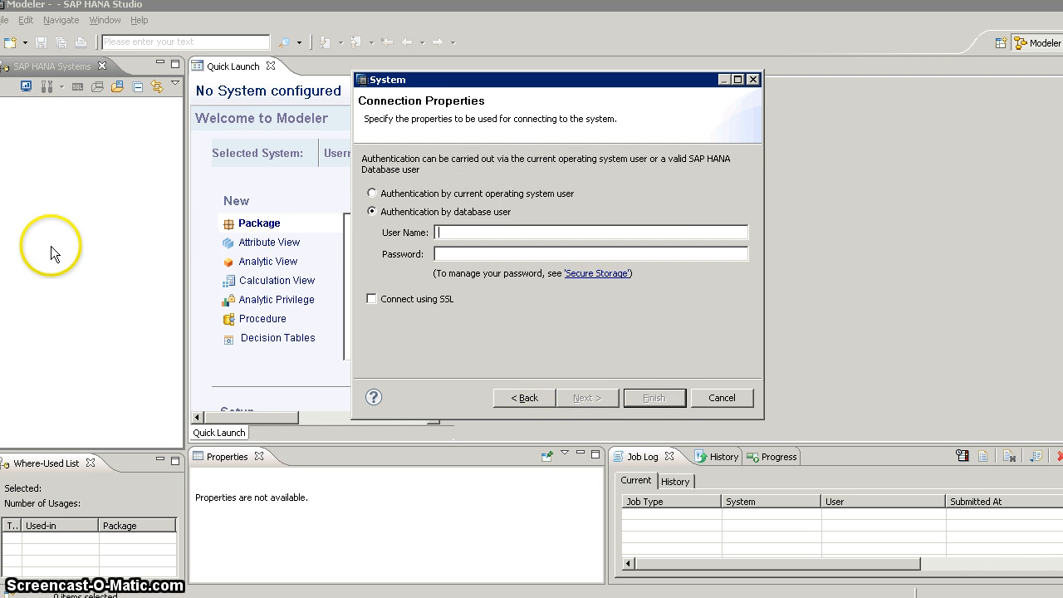
click(532, 398)
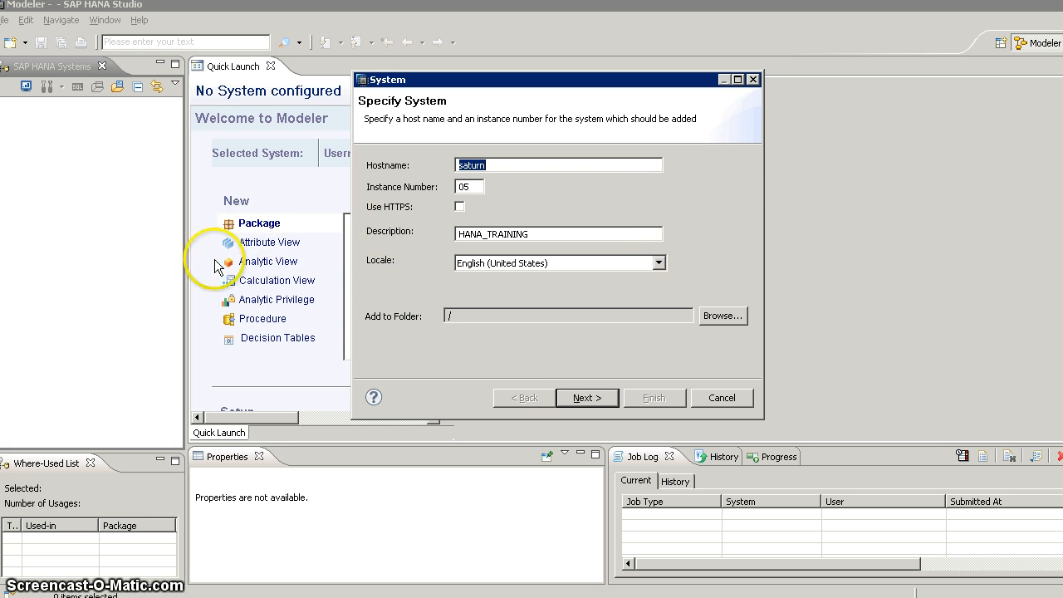
click(585, 397)
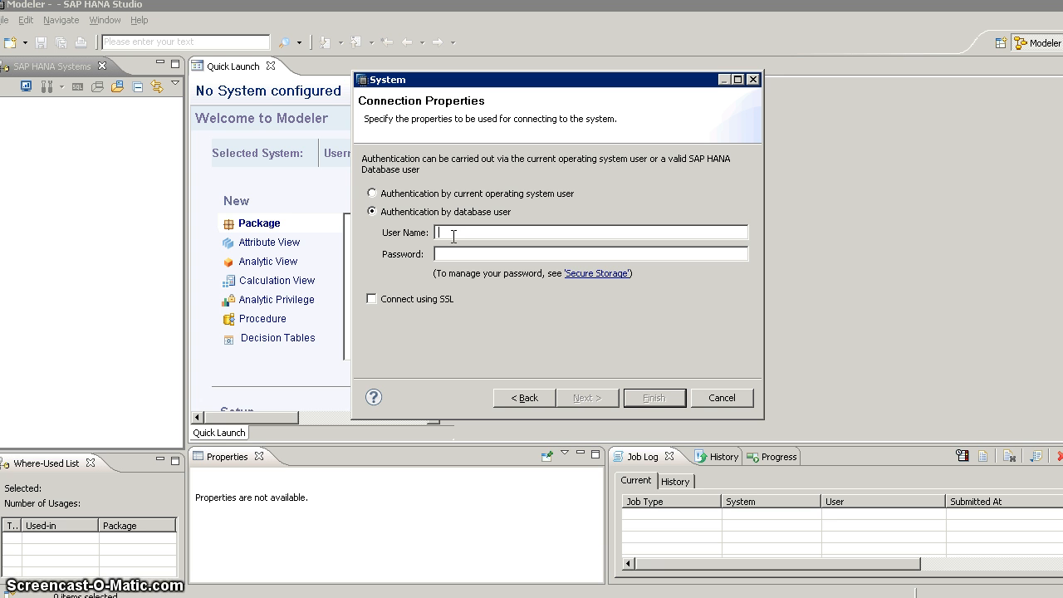
- Enter the database user name and password, and finish adding the system with the default additional properties
text(VENKATESH)
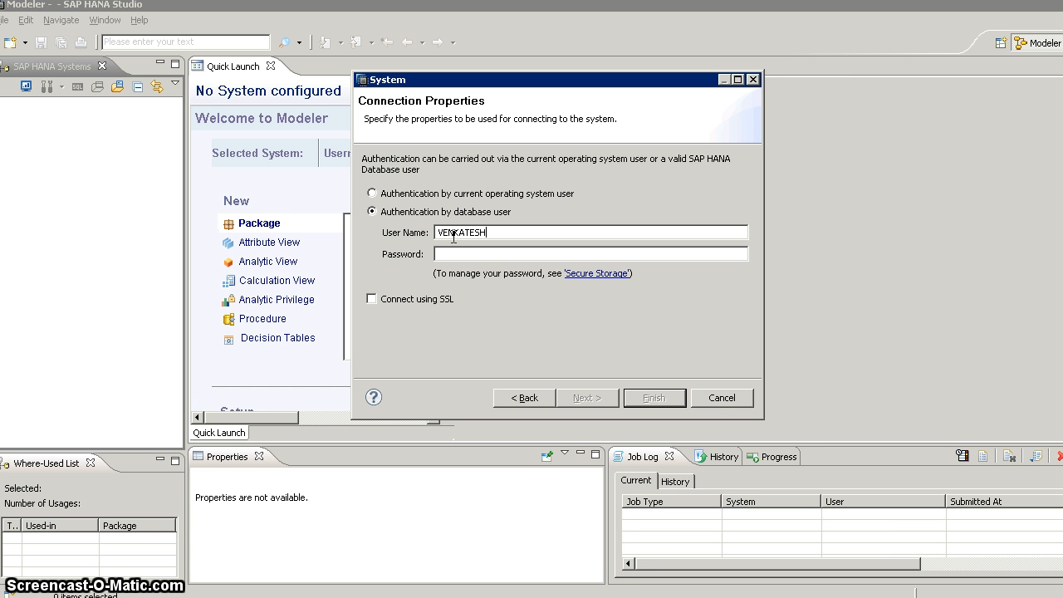
text(•••••••••)
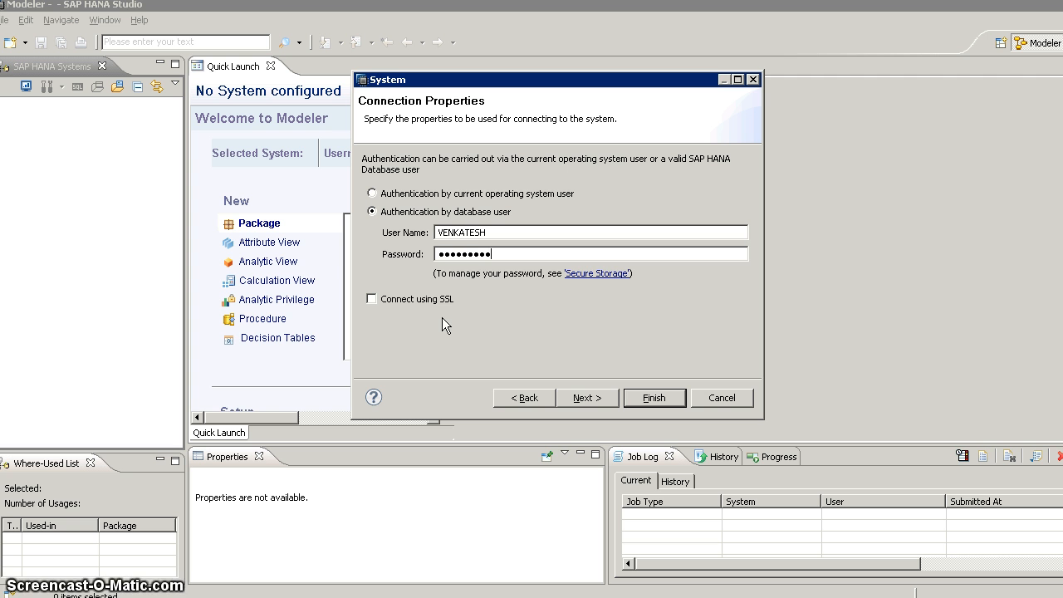
click(588, 397)
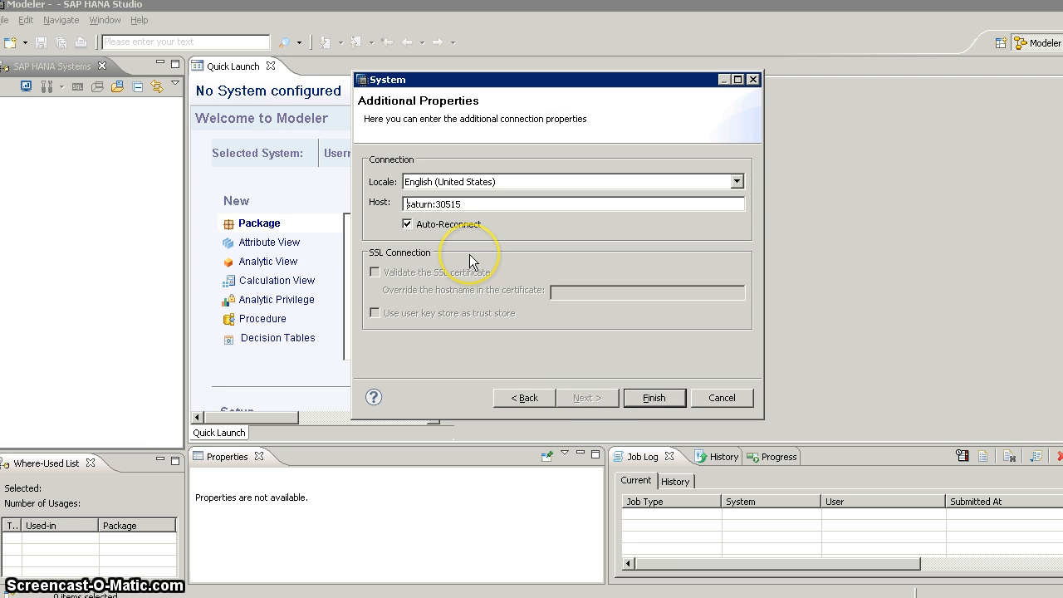
click(644, 398)
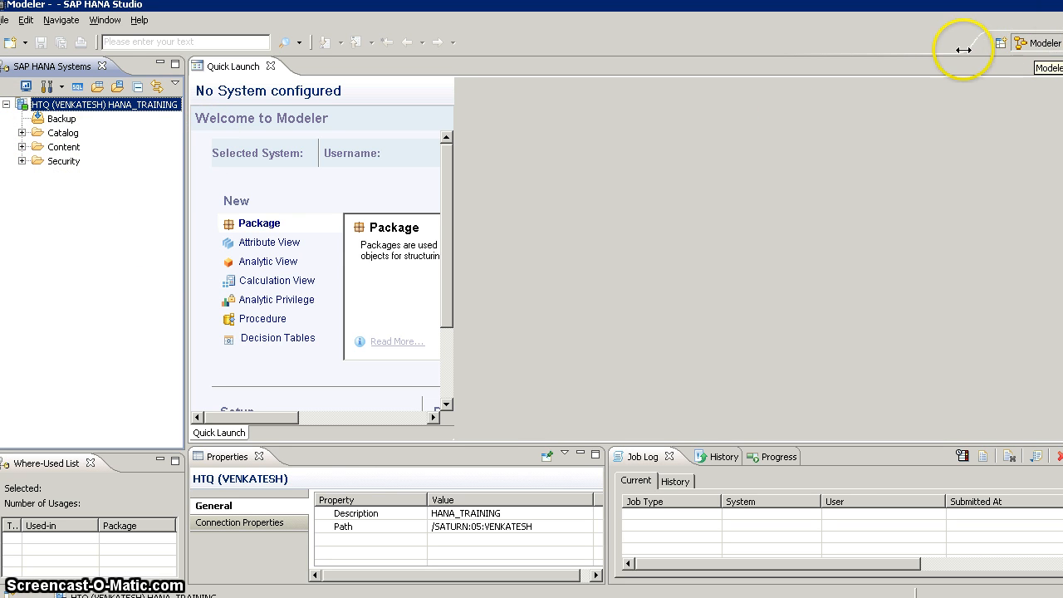
- View the SAP HANA Development perspective and the custom perspective listed below it, and return to Modeler
click(1062, 44)
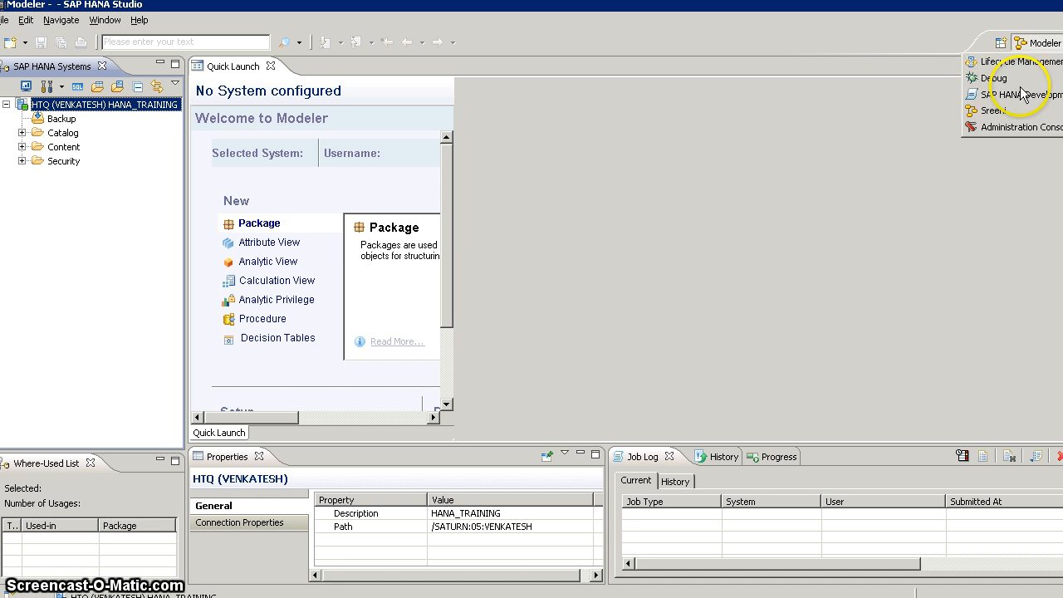
click(1019, 95)
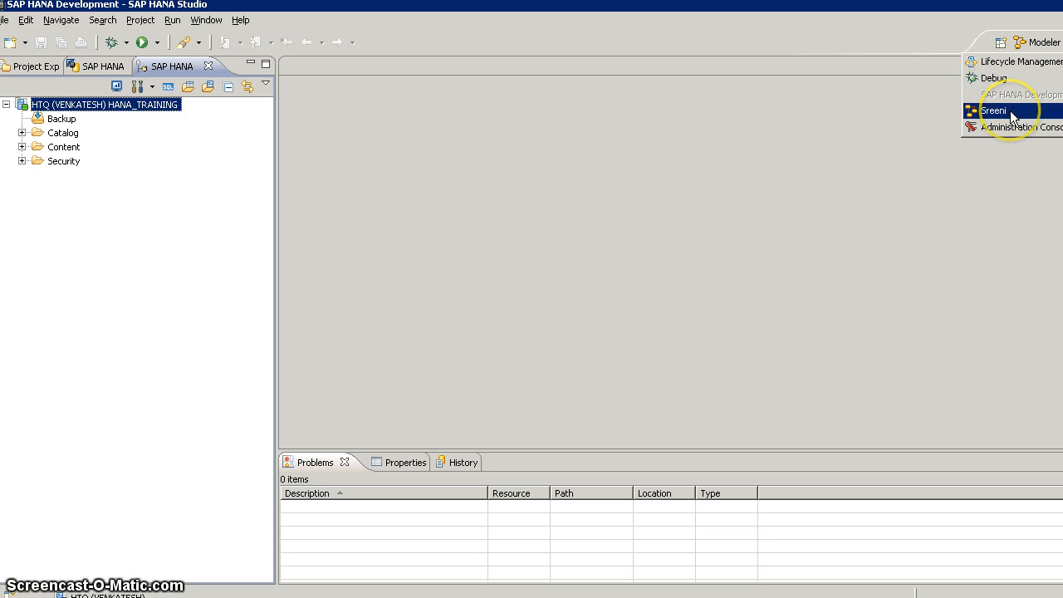
click(1010, 111)
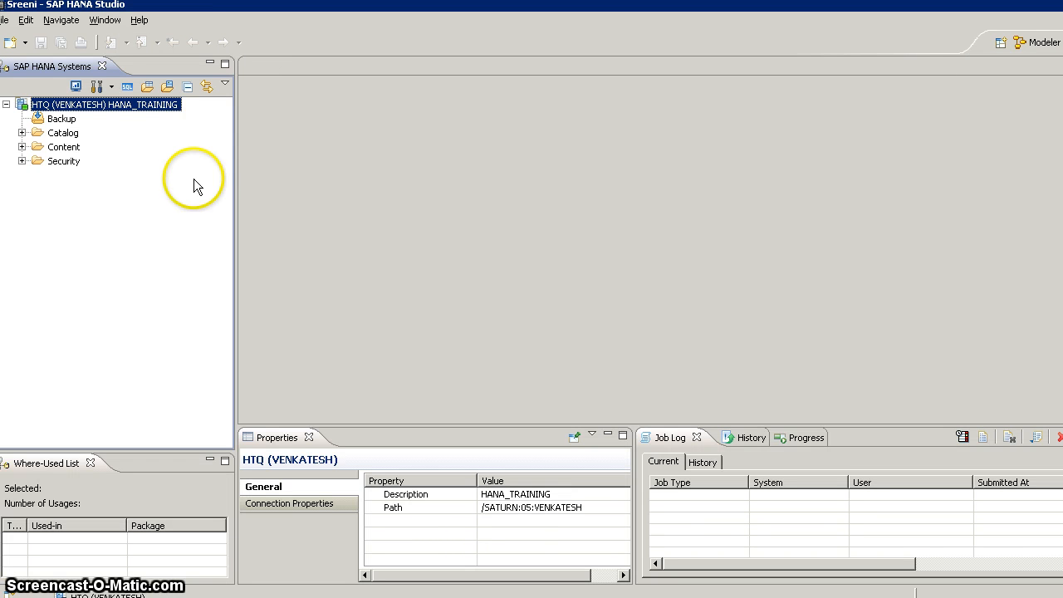
click(106, 21)
mouse_move(137, 20)
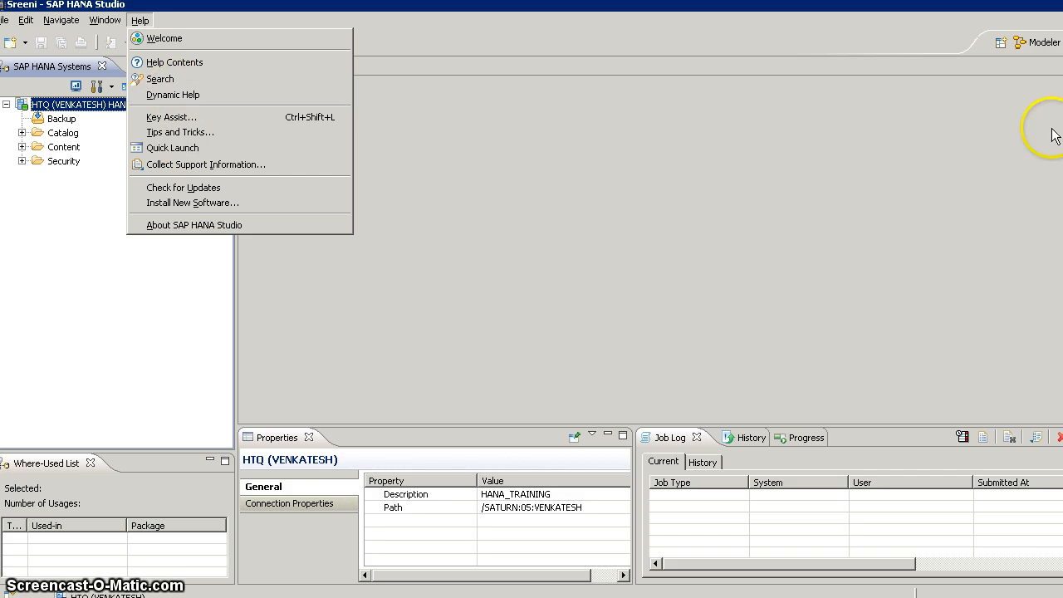
click(1040, 44)
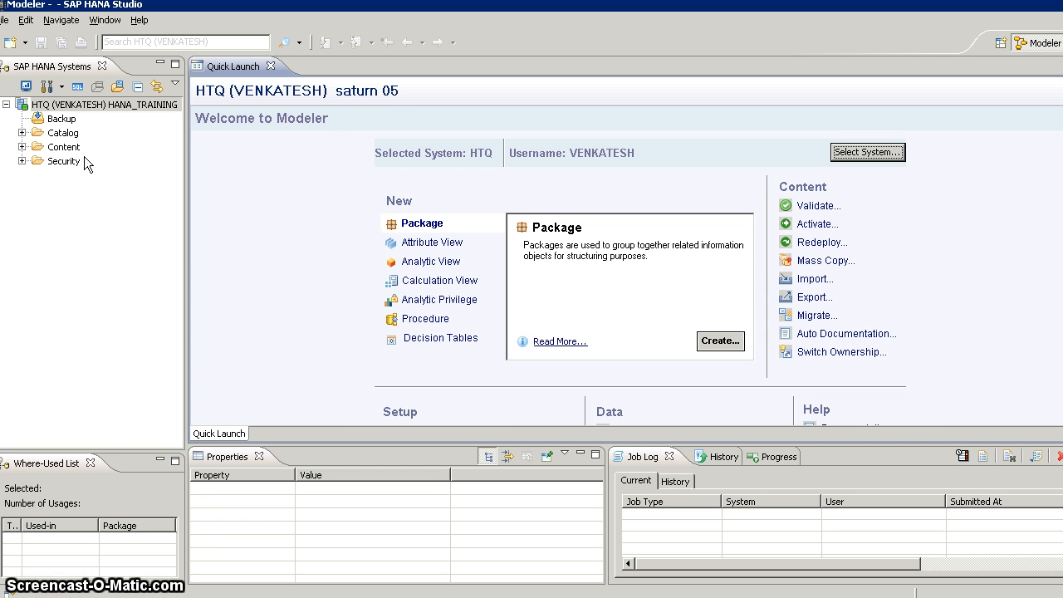
click(84, 229)
right_click(62, 217)
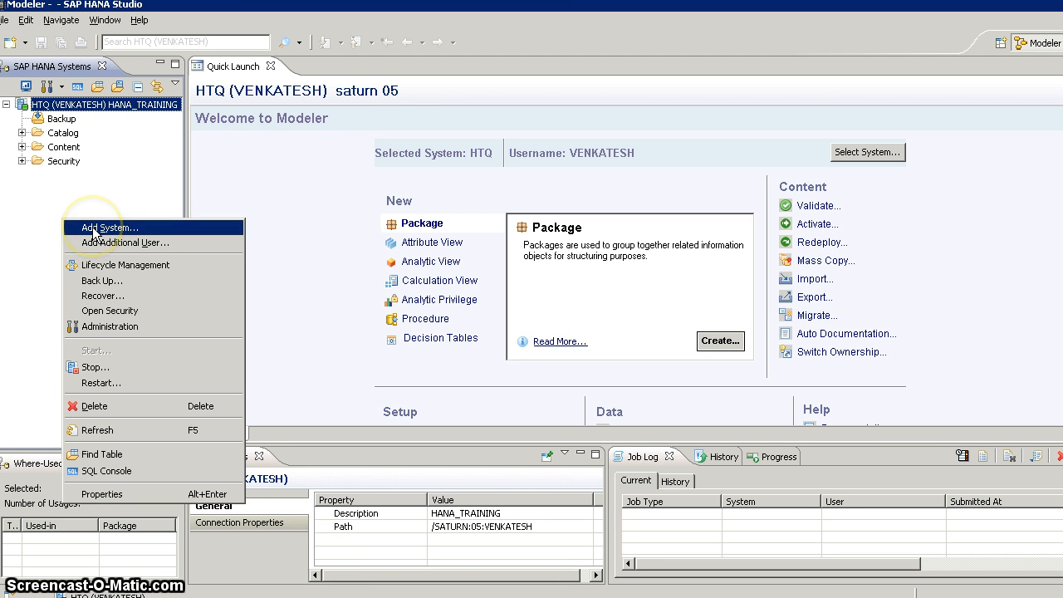
click(44, 209)
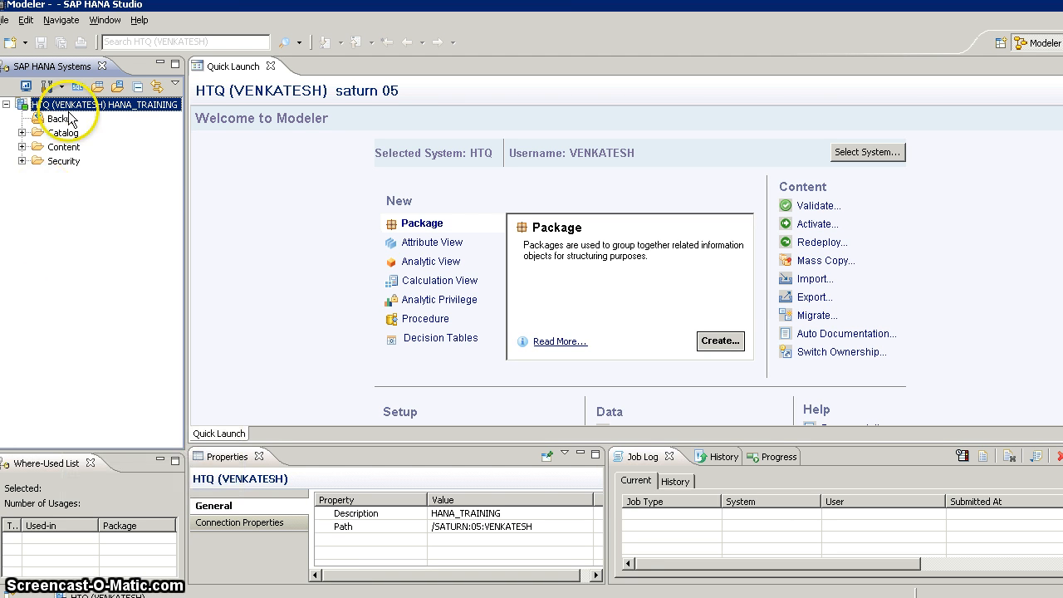
right_click(77, 228)
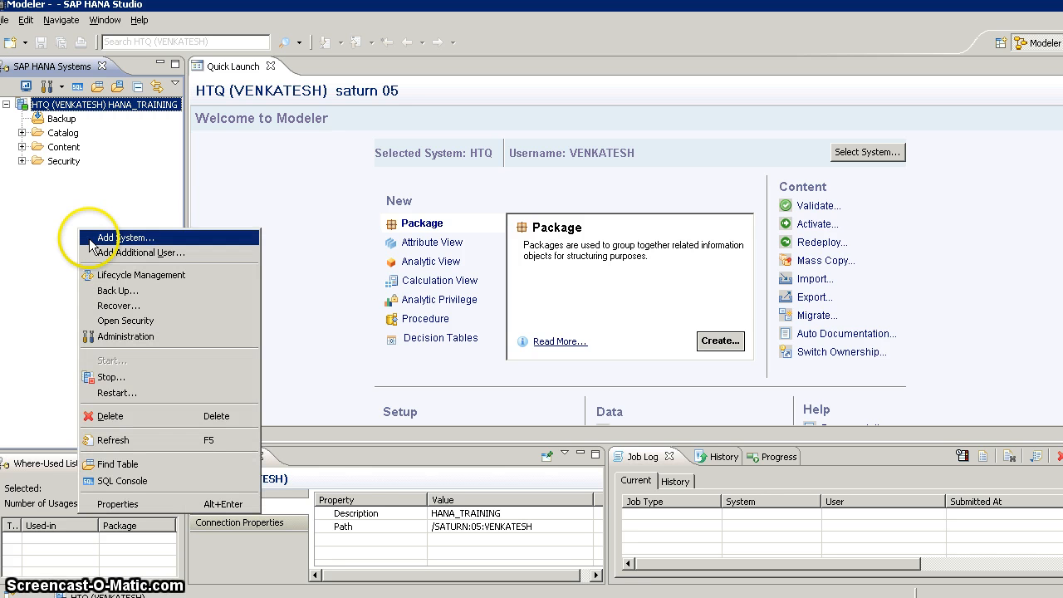
click(54, 216)
right_click(54, 216)
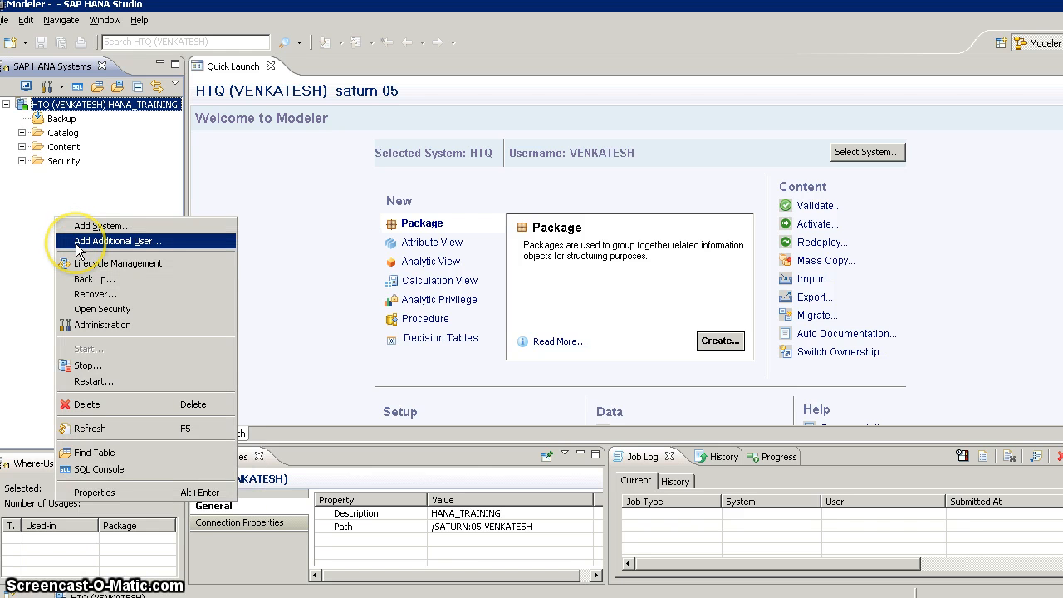
click(37, 213)
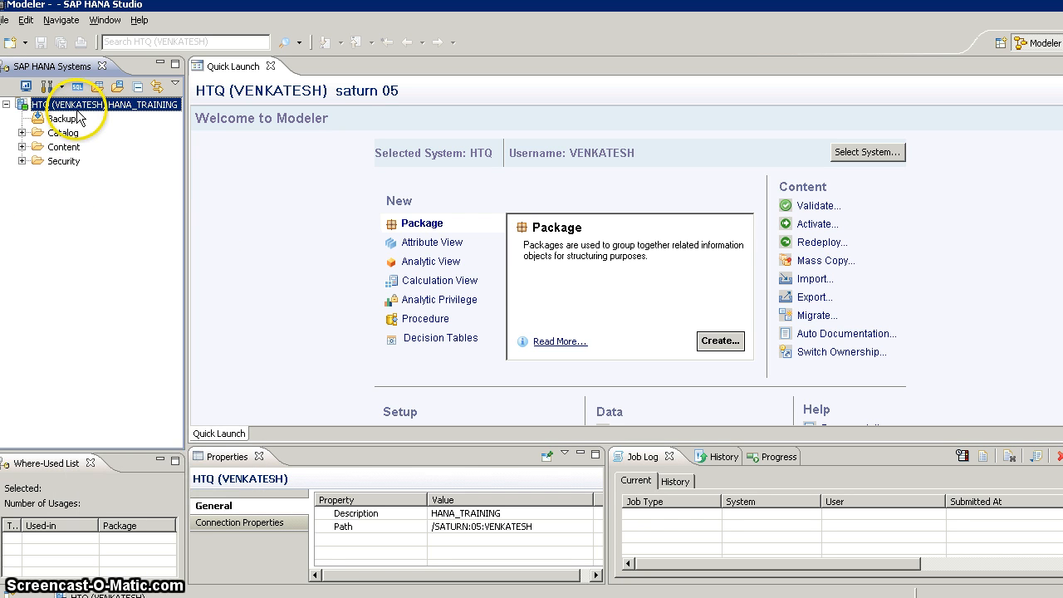
- Examine the connection properties for adding an additional user to the HTQ system, and cancel without adding one
right_click(81, 105)
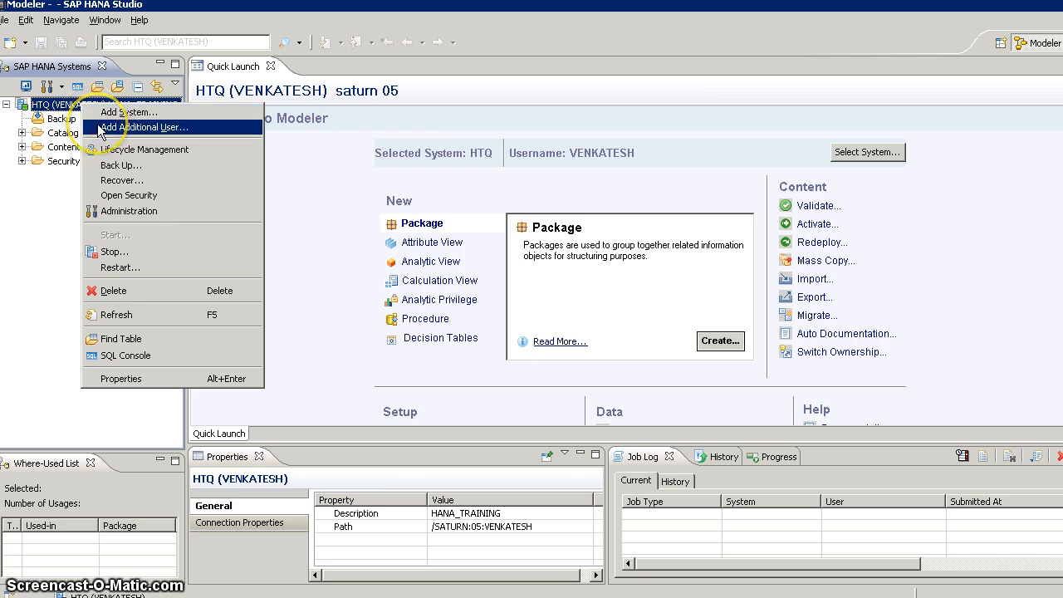
click(97, 125)
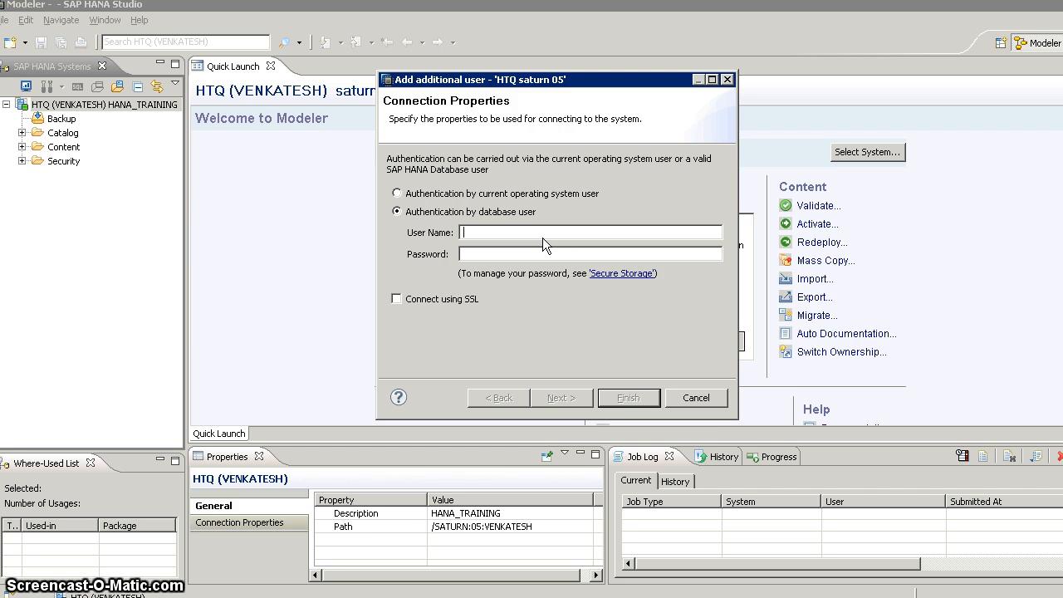
click(684, 397)
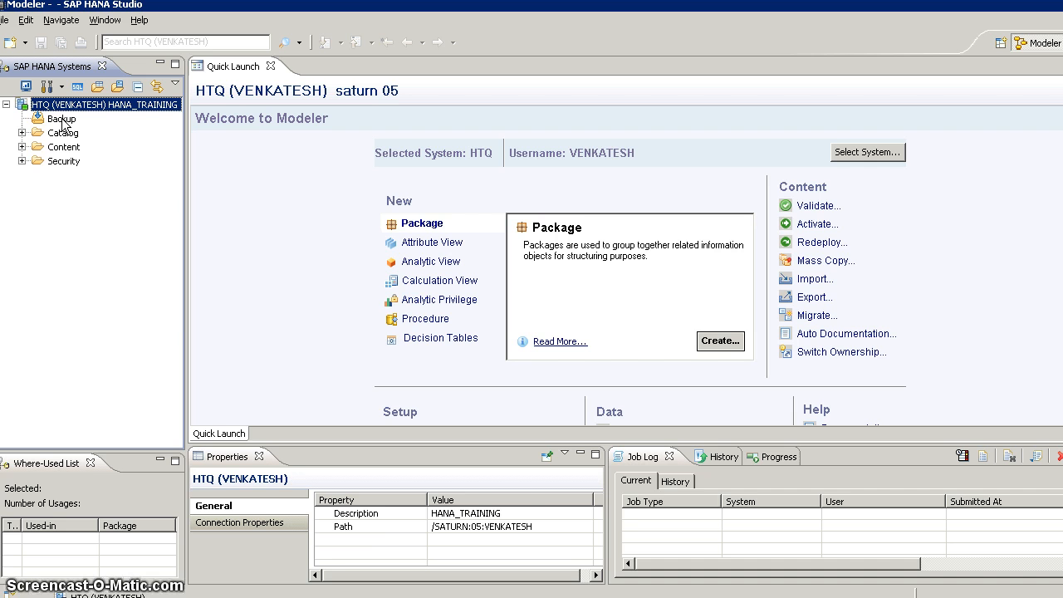
- Expand the HTQ system's Catalog folder to view its schemas
click(22, 133)
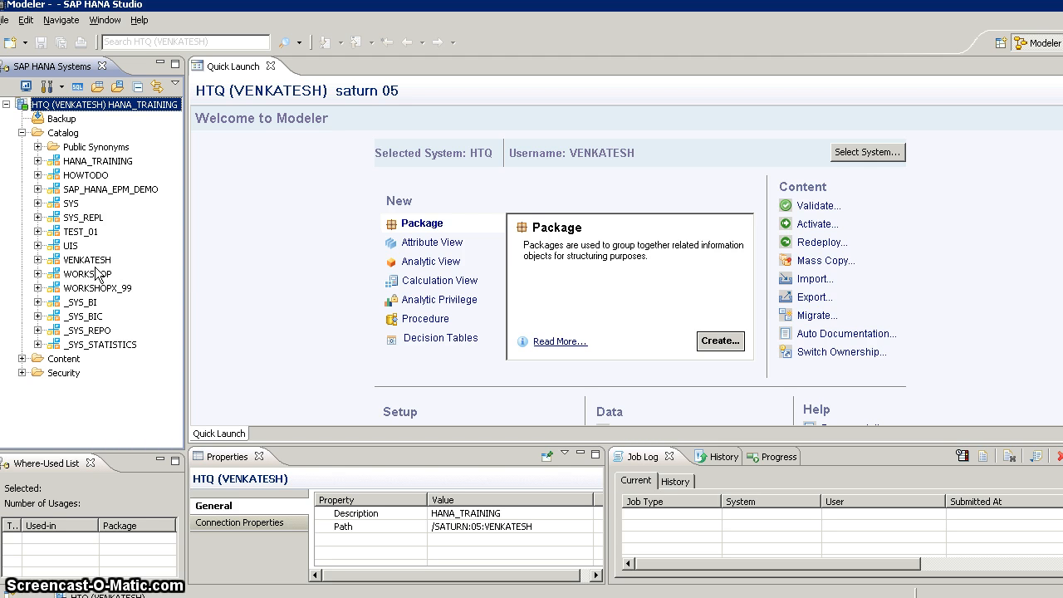
- View the folders inside the HANA_TRAINING schema and collapse it, and expand the connected user's own schema to inspect its Tables, Procedures and Views folders
click(38, 161)
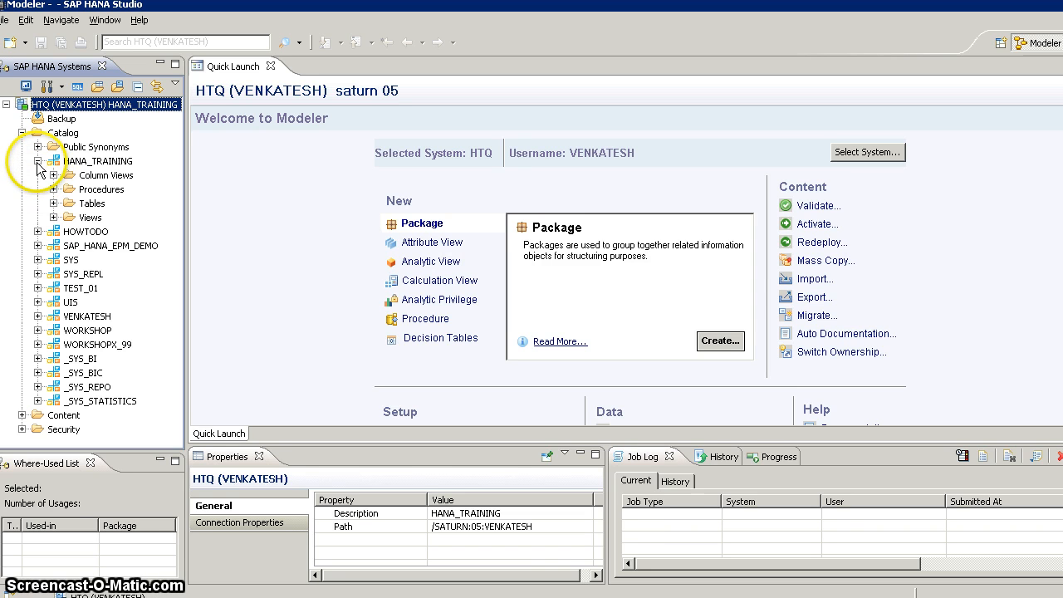
click(38, 161)
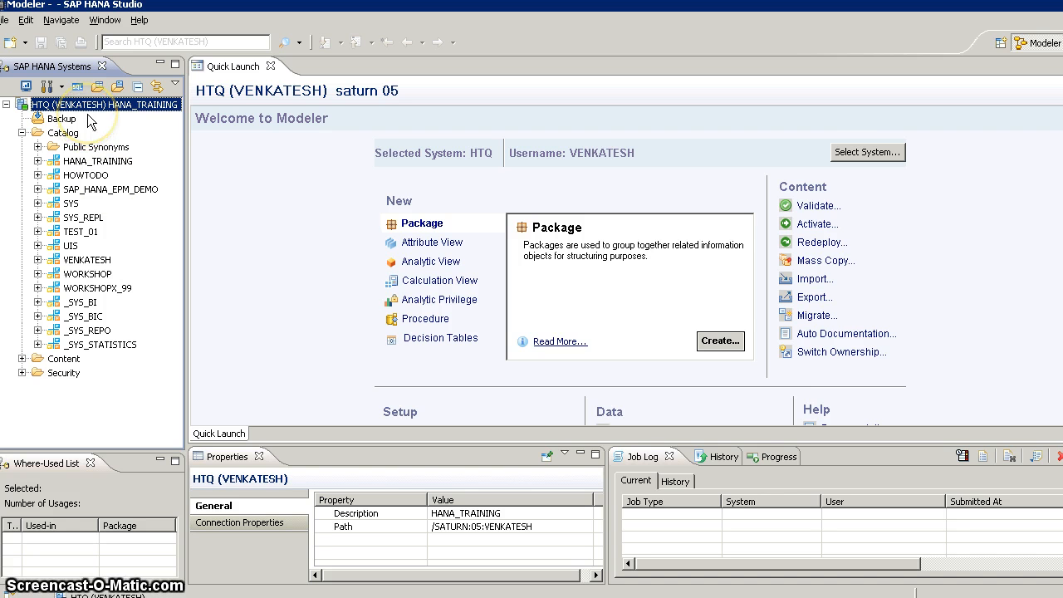
click(37, 260)
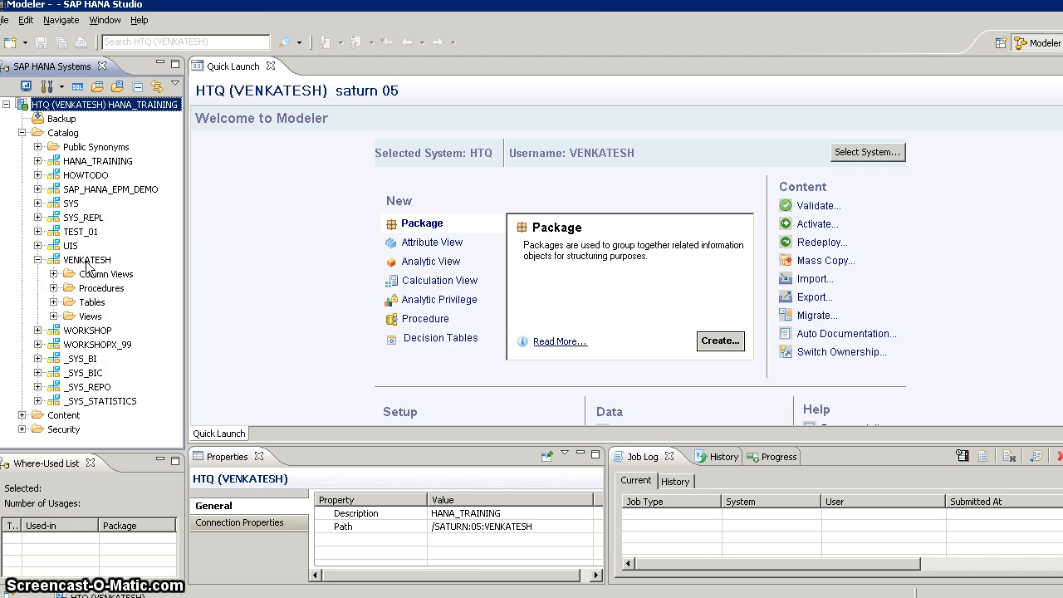
click(94, 302)
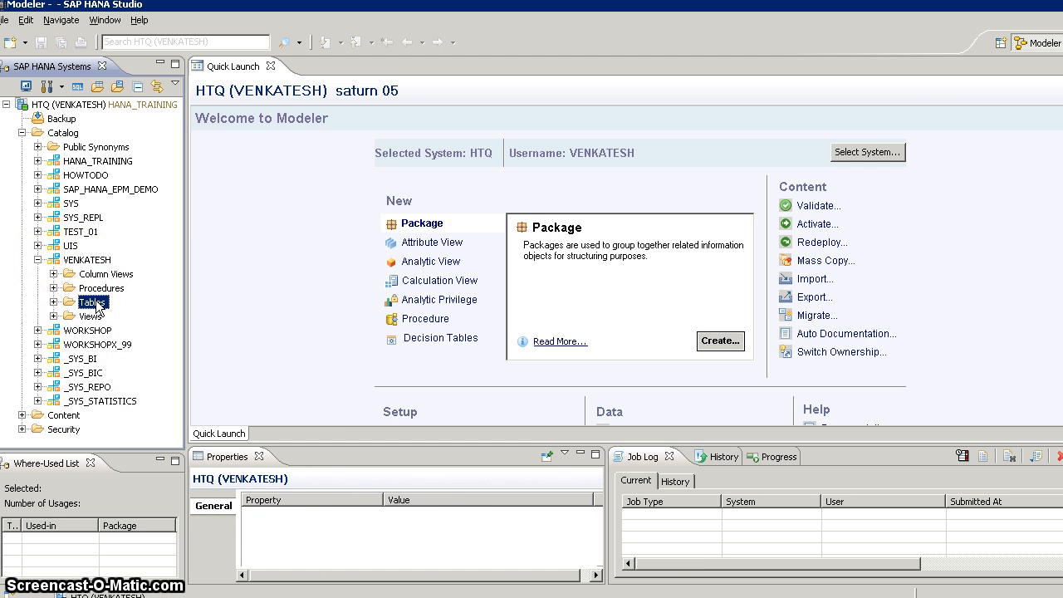
right_click(97, 305)
click(99, 288)
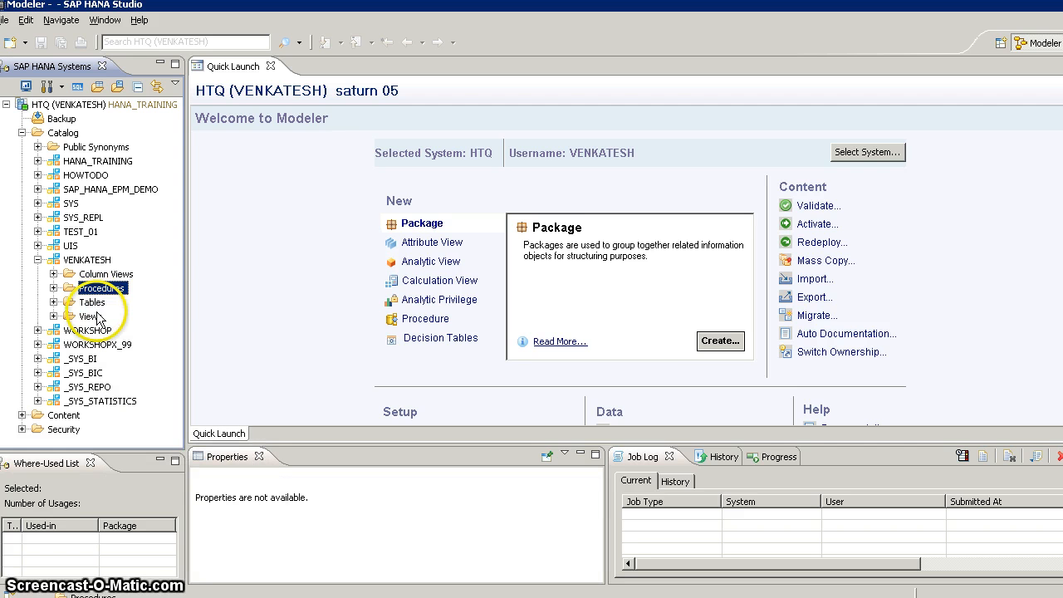
click(95, 317)
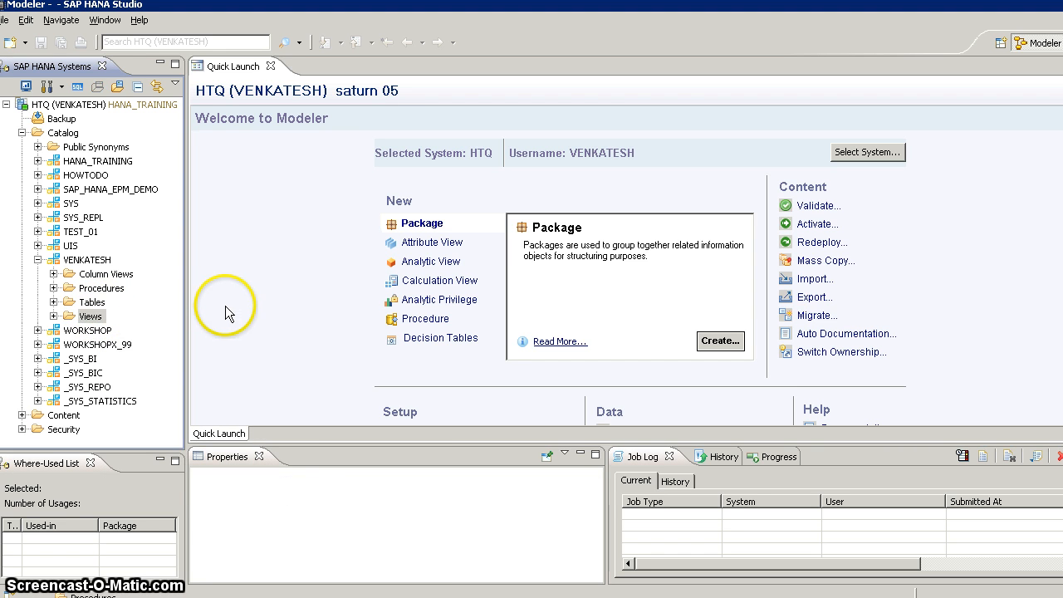